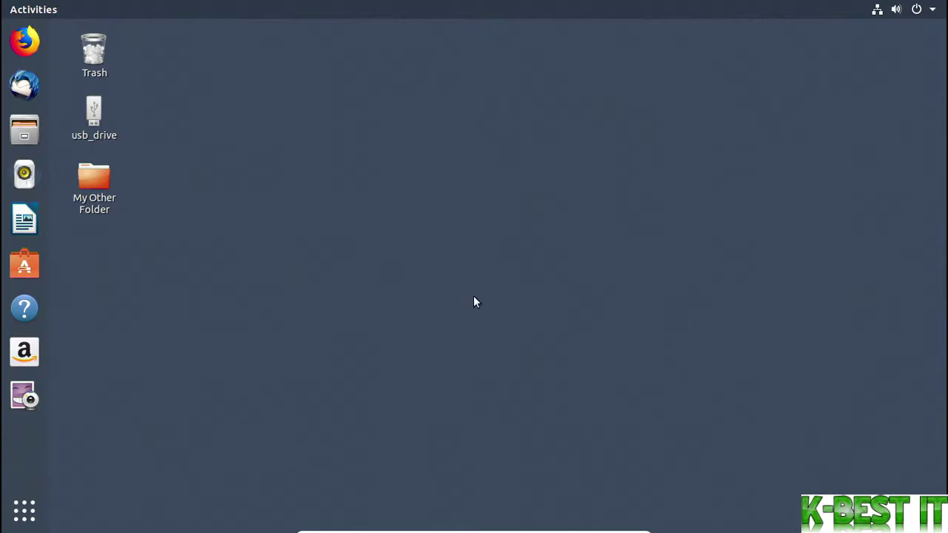
Step: Search Activities for 'backups' and launch the Backups app
left_click(39, 9)
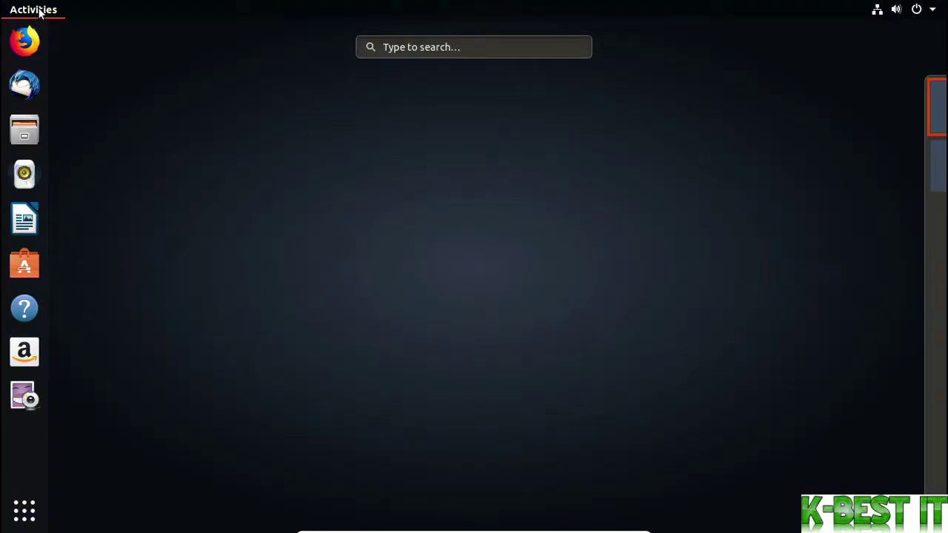
type("backups")
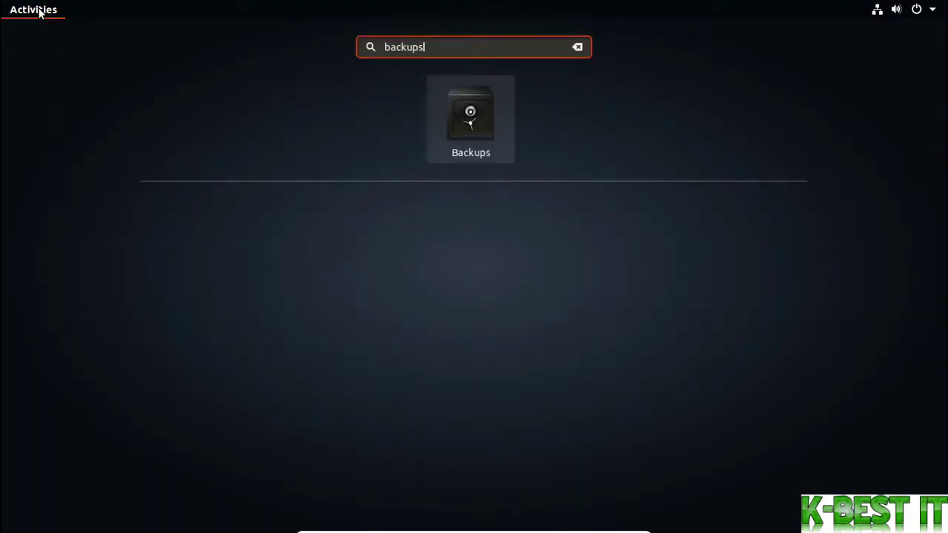
left_click(488, 129)
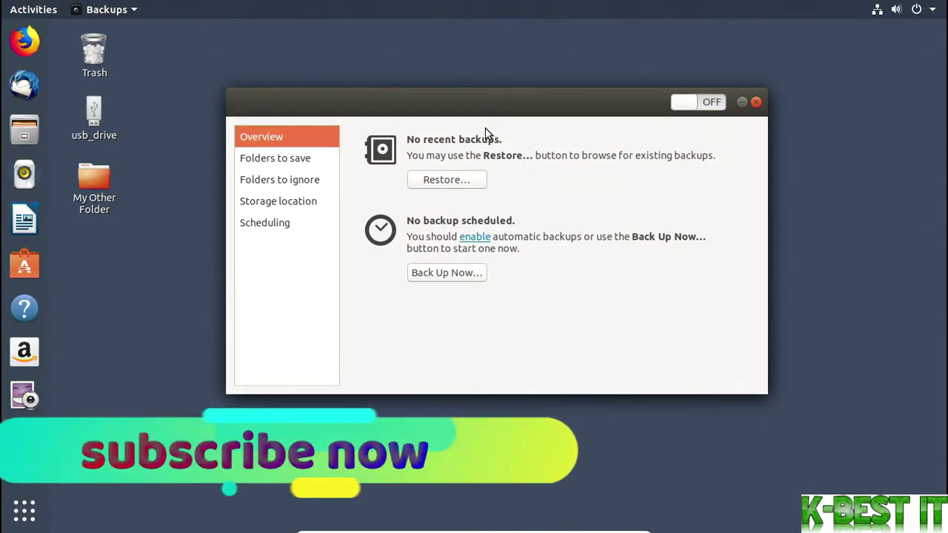
Step: Review Home as the saved folder and Trash and ~/Downloads as ignored folders
left_click(263, 163)
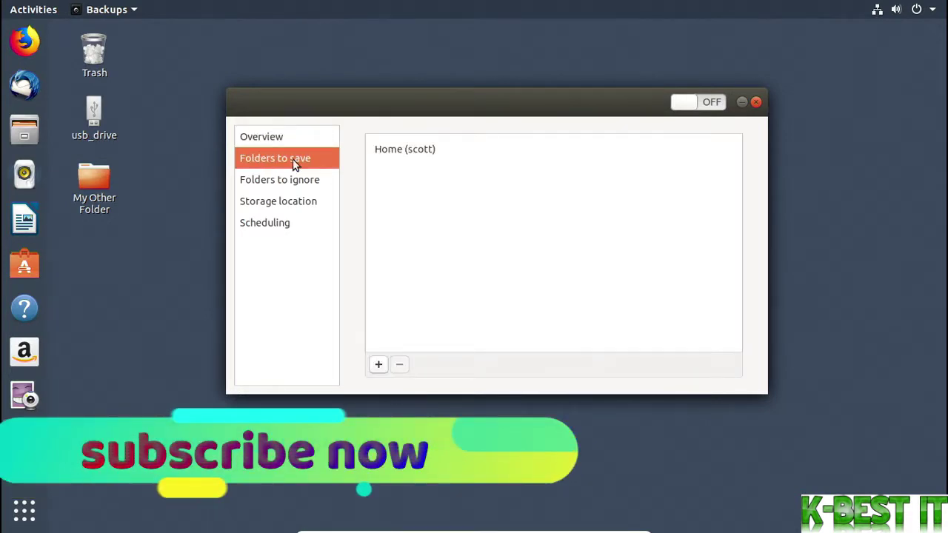
left_click(431, 151)
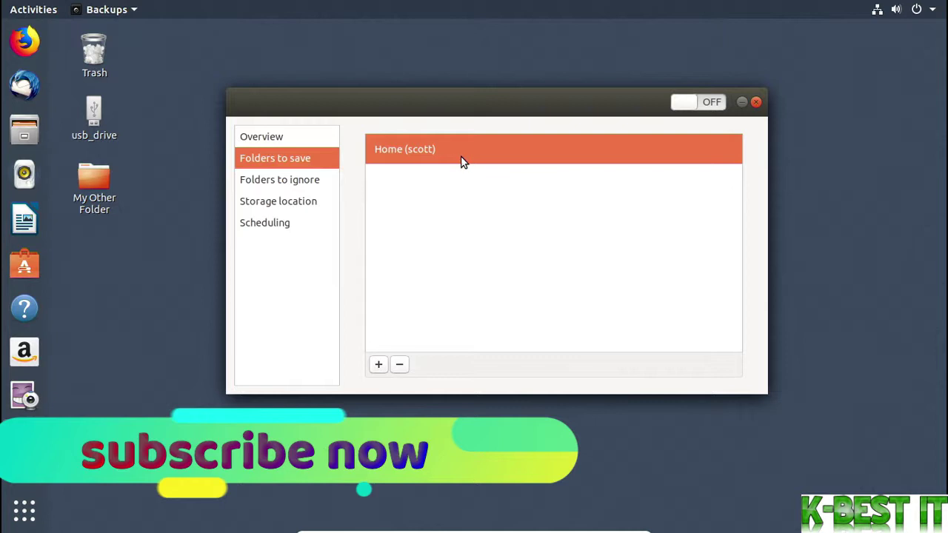
left_click(310, 184)
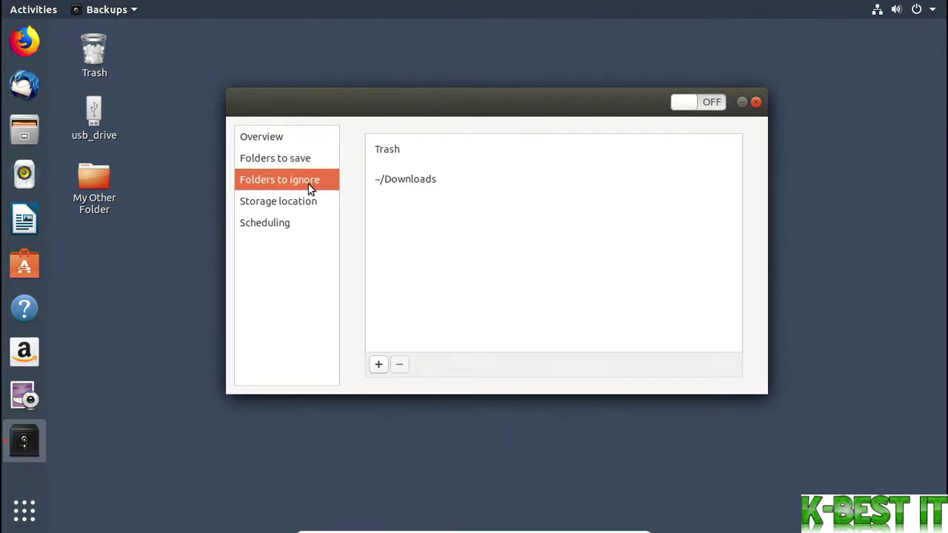
left_click(445, 150)
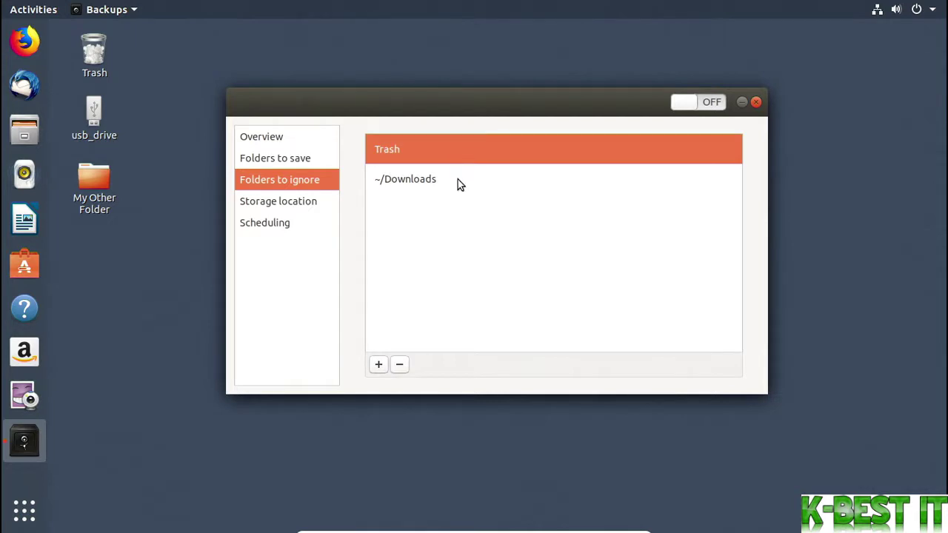
left_click(457, 181)
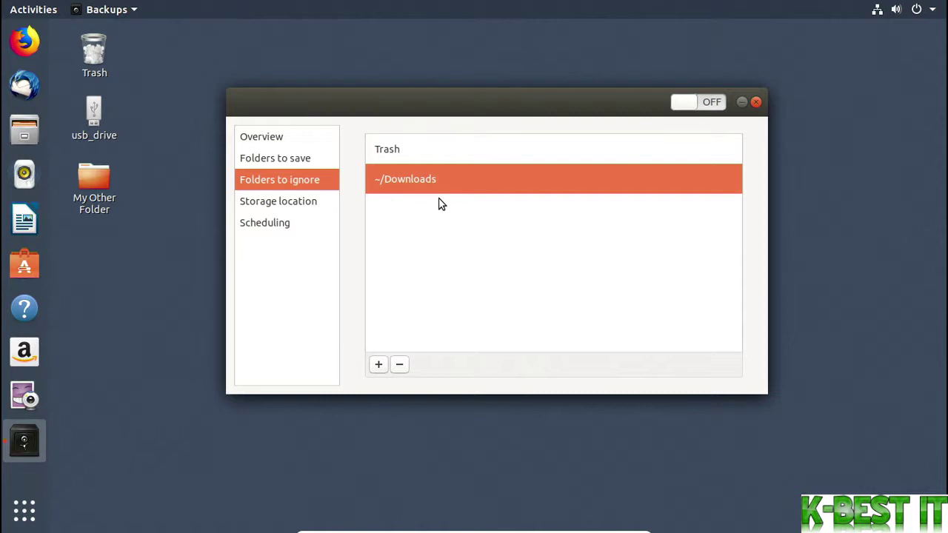
Step: Set the backup storage location to usb_drive with the folder name 'scottsbackup'
left_click(298, 204)
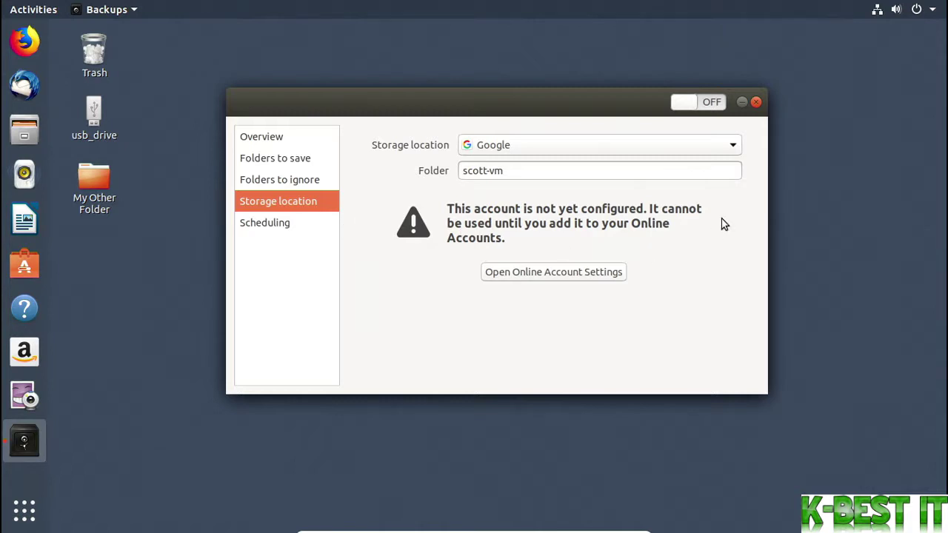
left_click(734, 145)
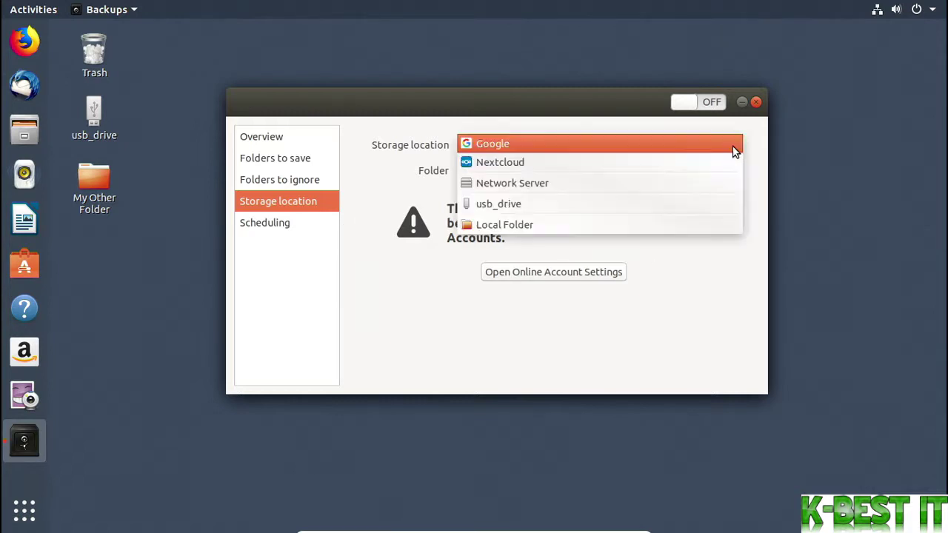
left_click(537, 205)
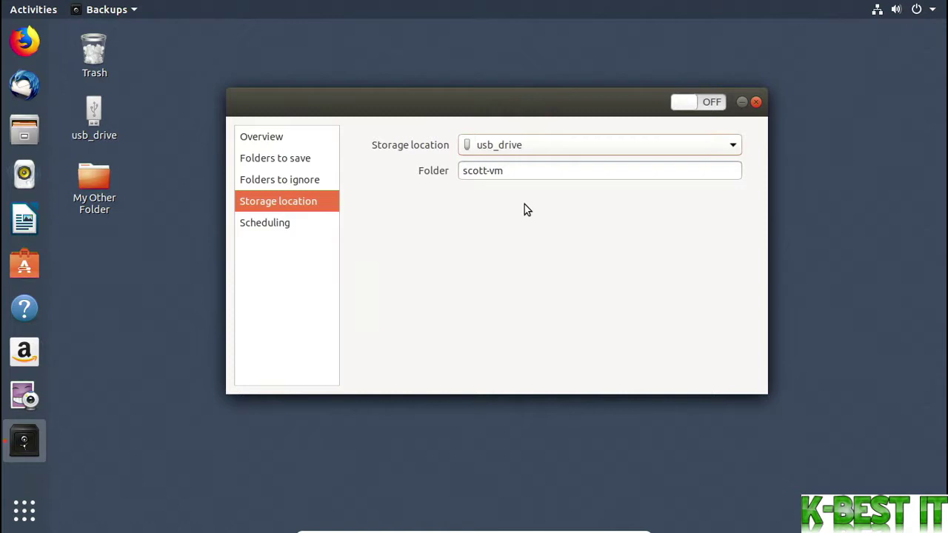
left_click(524, 170)
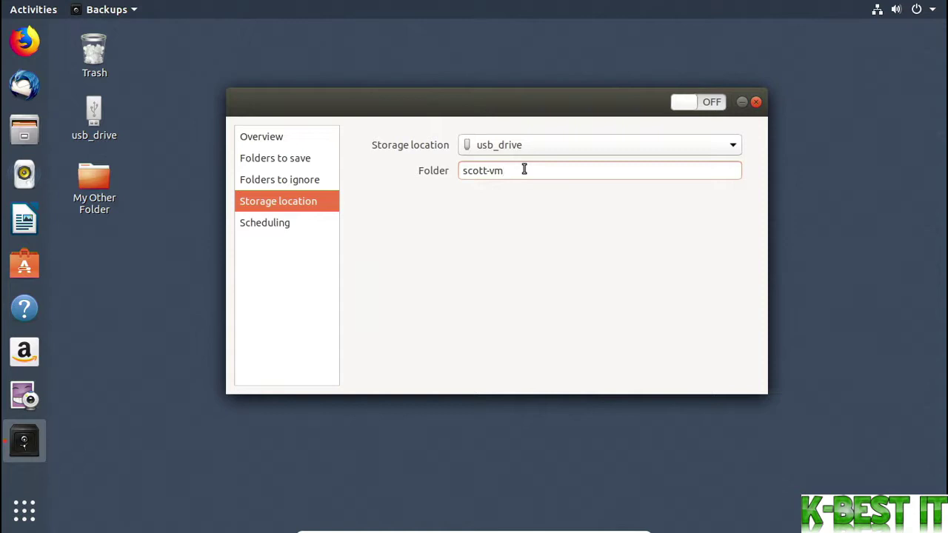
key("ctrl+a")
type("scottsbackup")
Step: Turn on automatic backup running every Day and keeping backups Forever
left_click(285, 230)
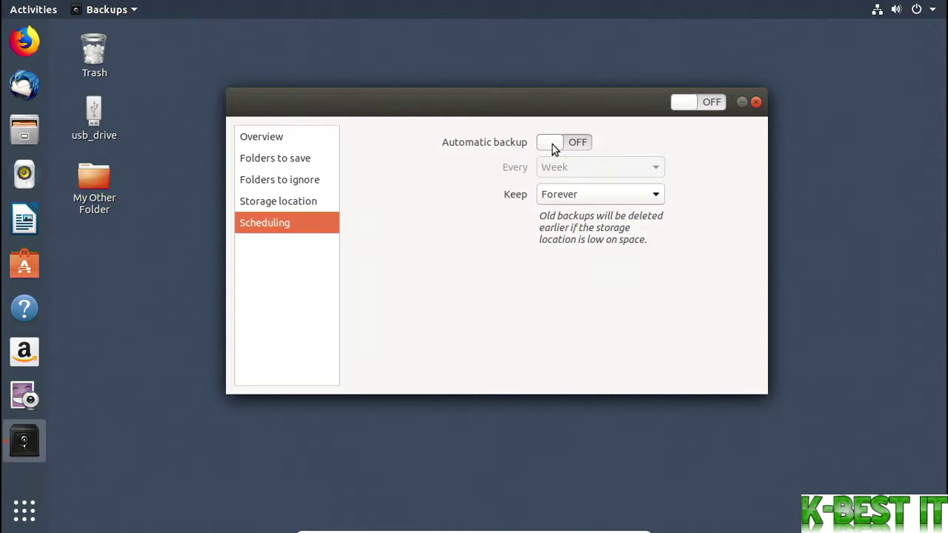
left_click(582, 146)
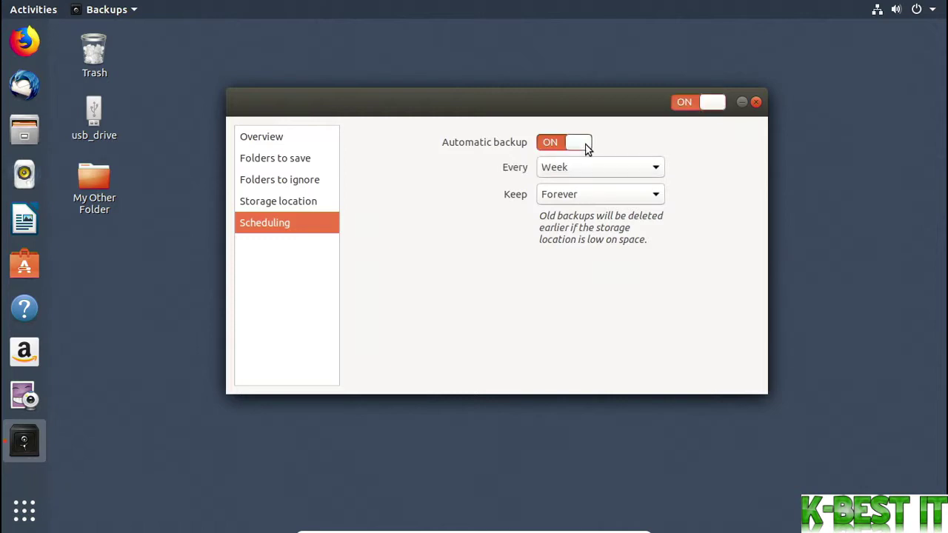
left_click(651, 170)
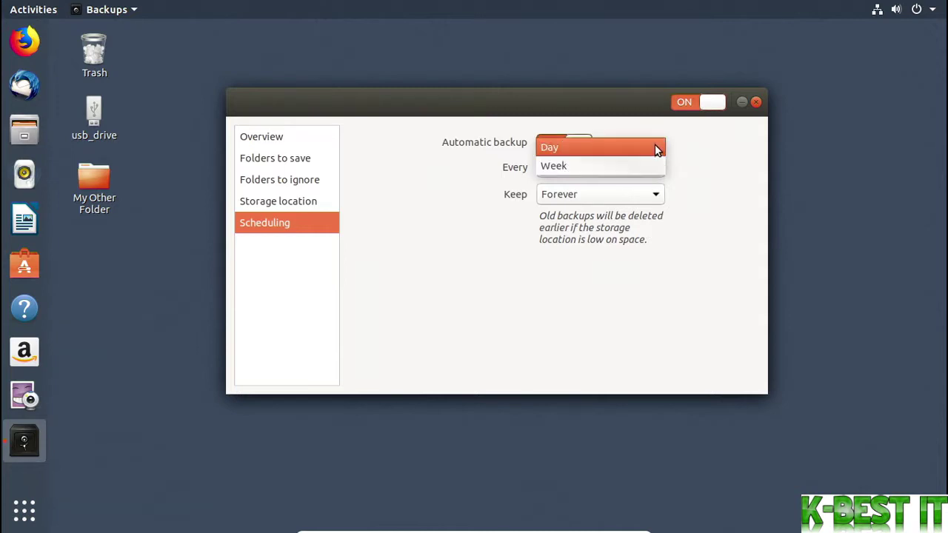
left_click(656, 148)
left_click(657, 196)
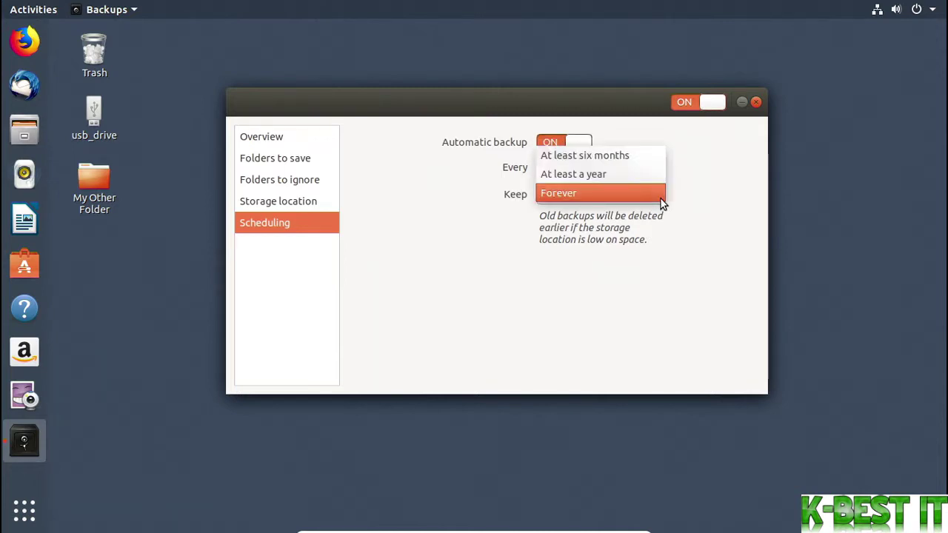
left_click(658, 199)
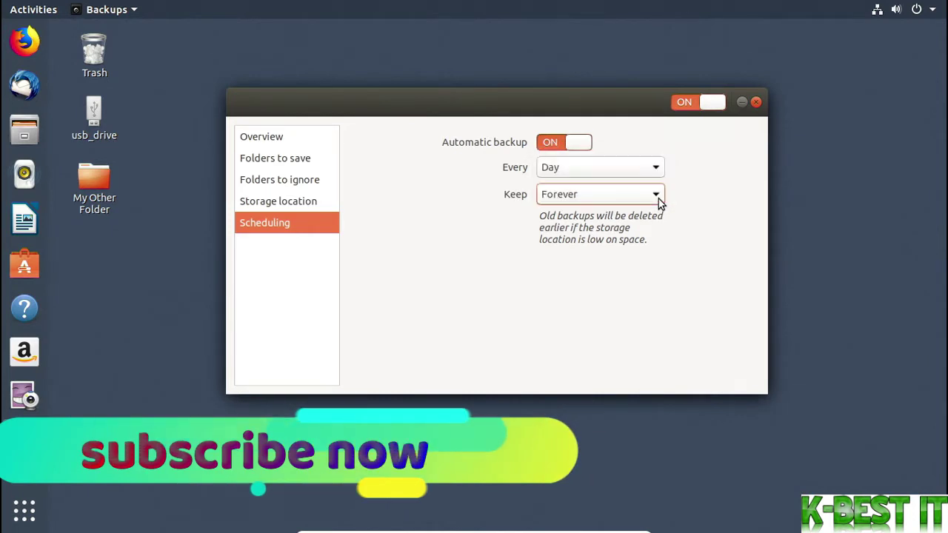
Step: Start Back Up Now and install the required duplicity and python-gi packages with the admin password
left_click(272, 138)
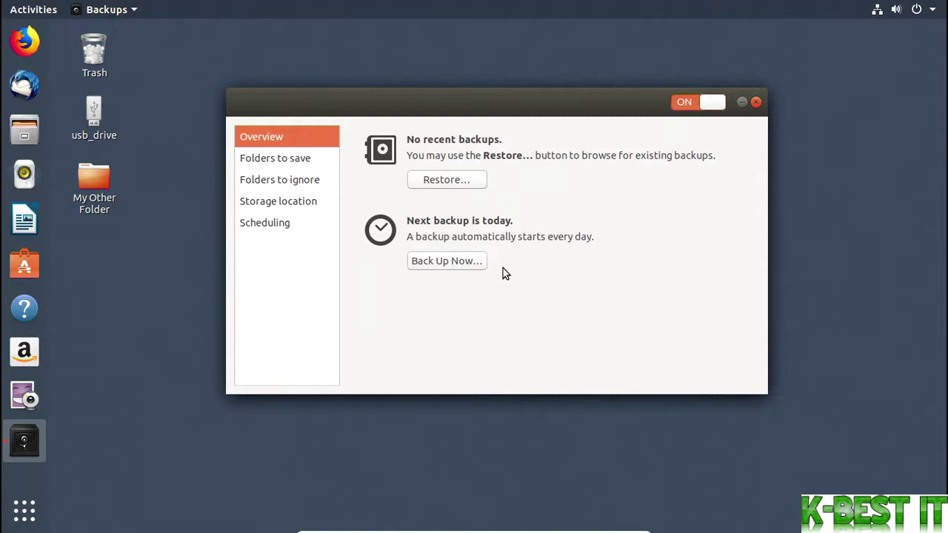
left_click(434, 266)
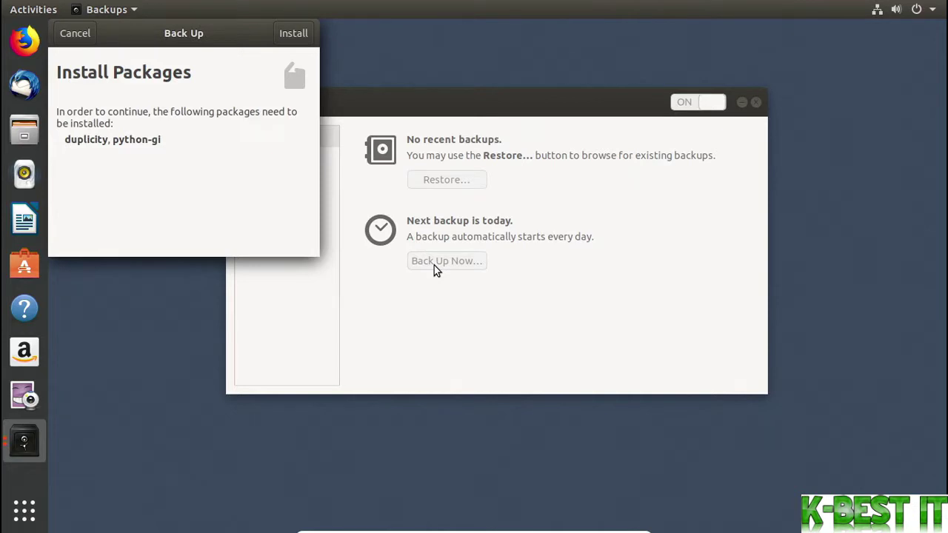
left_click(292, 34)
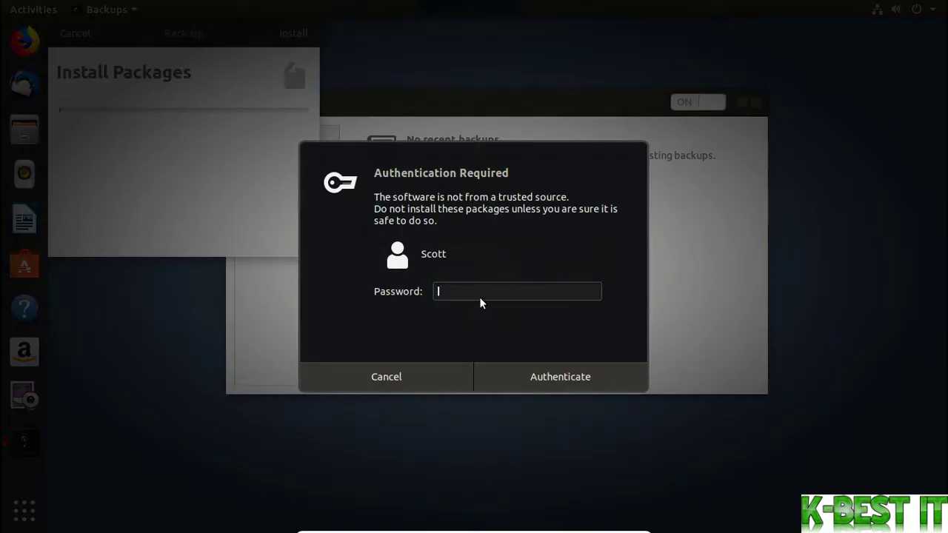
type("**********")
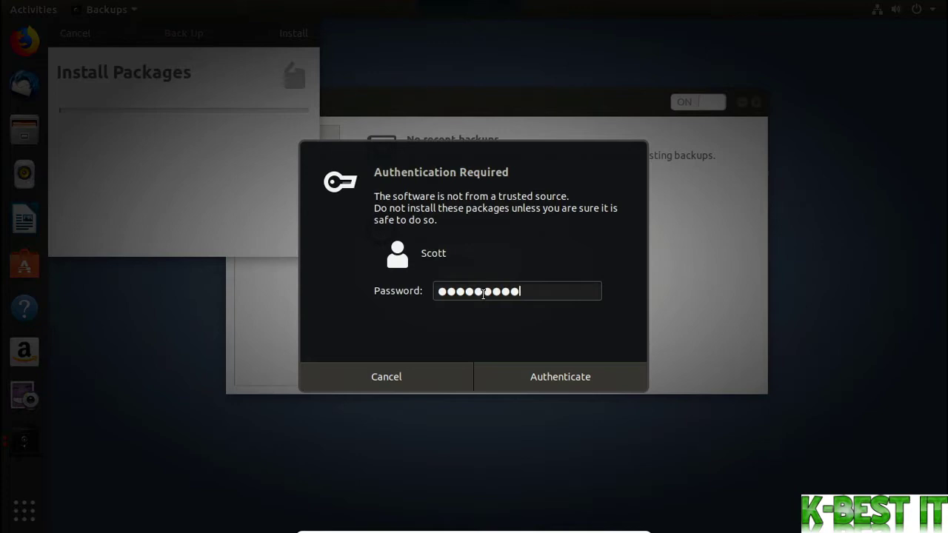
left_click(561, 377)
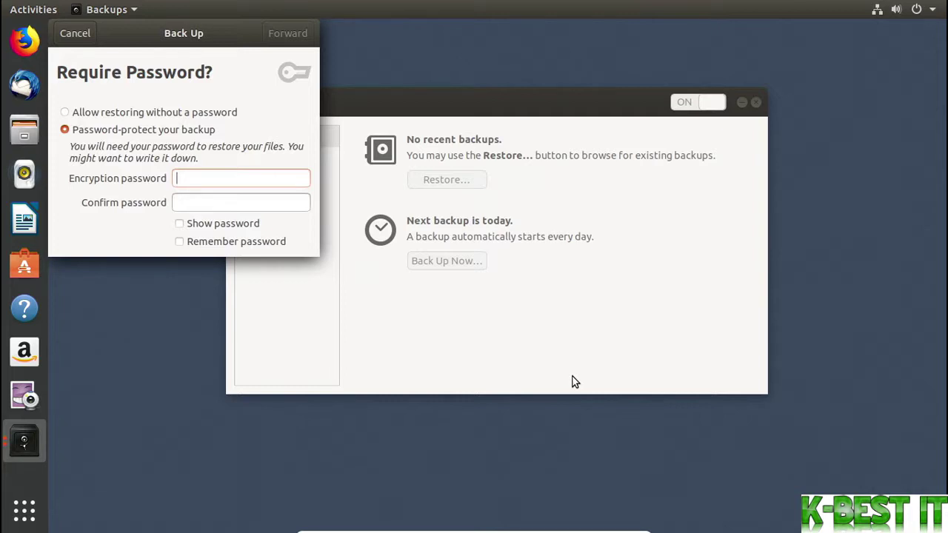
Step: Set and confirm an encryption password and run the encrypted backup
type("•••••••••")
left_click(217, 202)
type("•••••••••")
left_click(289, 33)
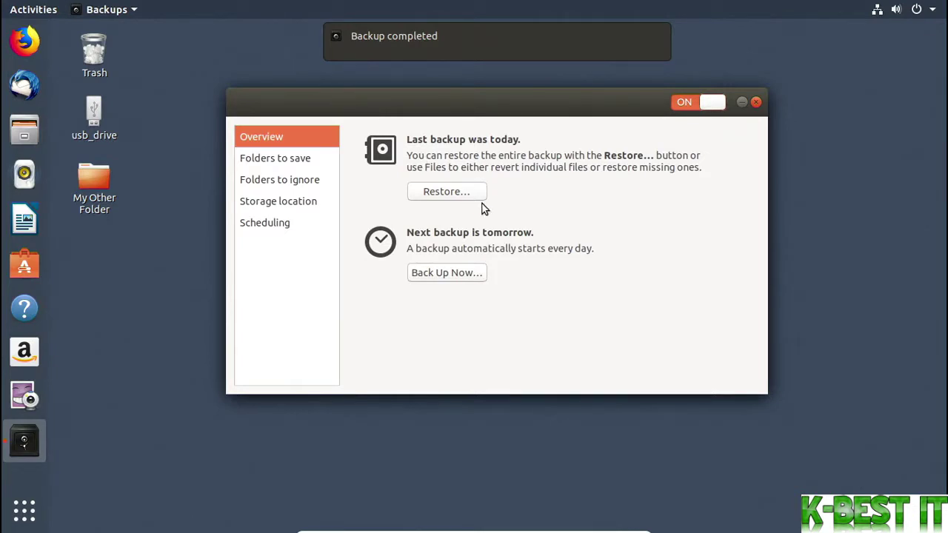
left_click(469, 190)
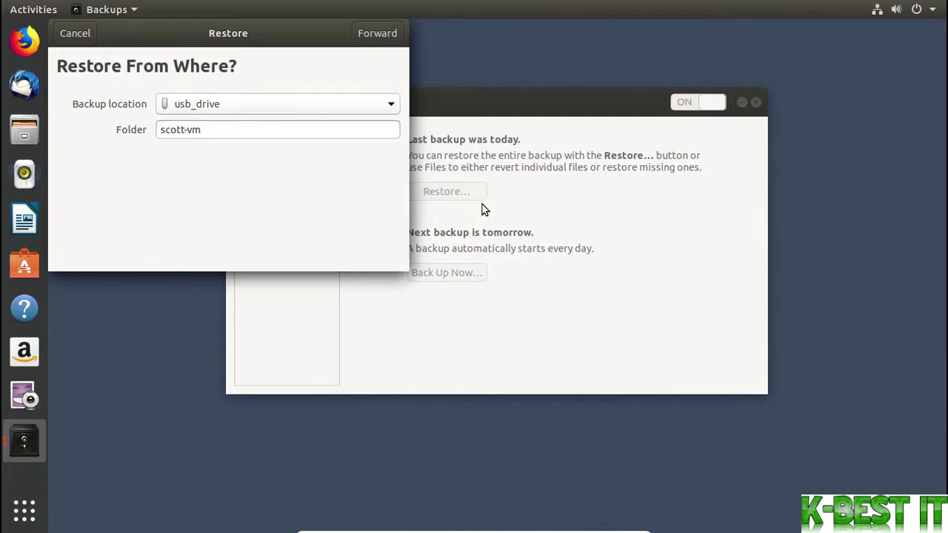
Step: In Files, revert Pictures/04.jpg to its 06/14/2018 backup on usb_drive, reaching the summary
left_click(77, 33)
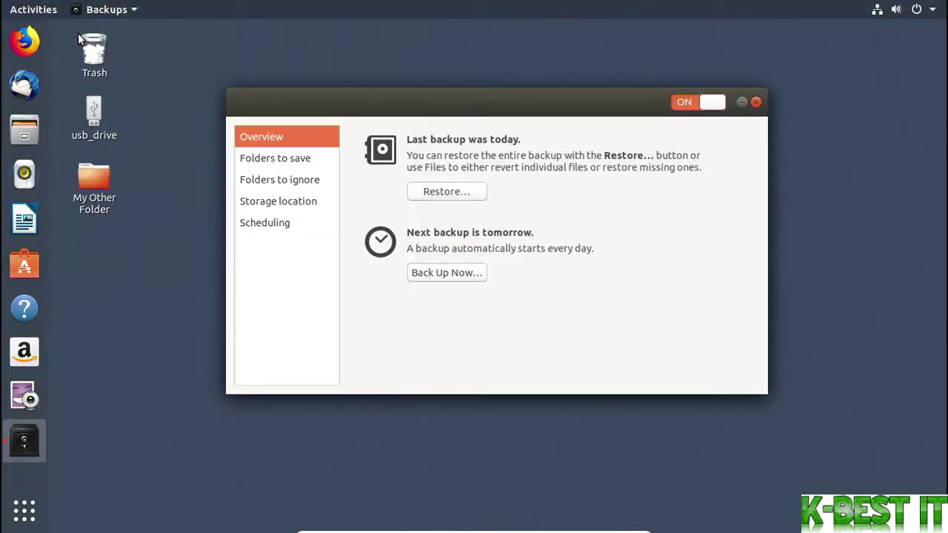
left_click(25, 137)
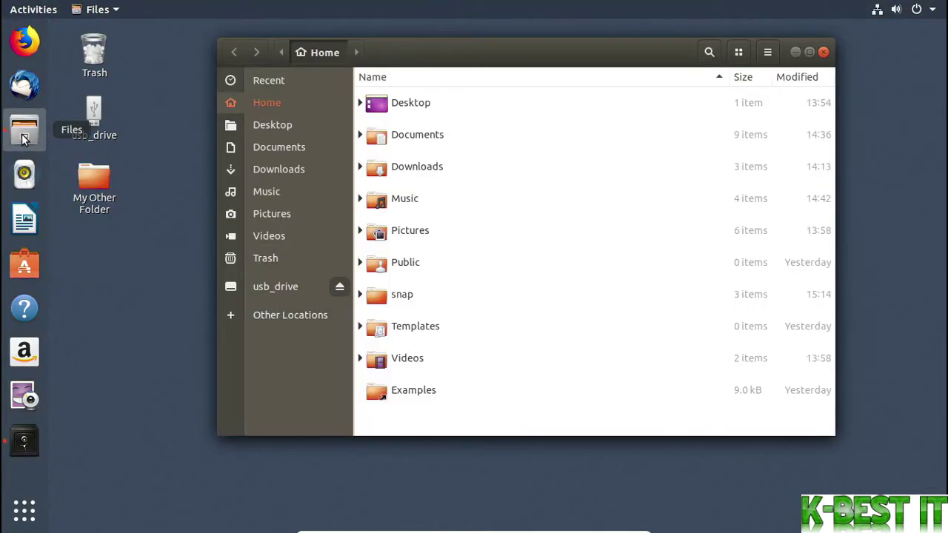
double_click(437, 239)
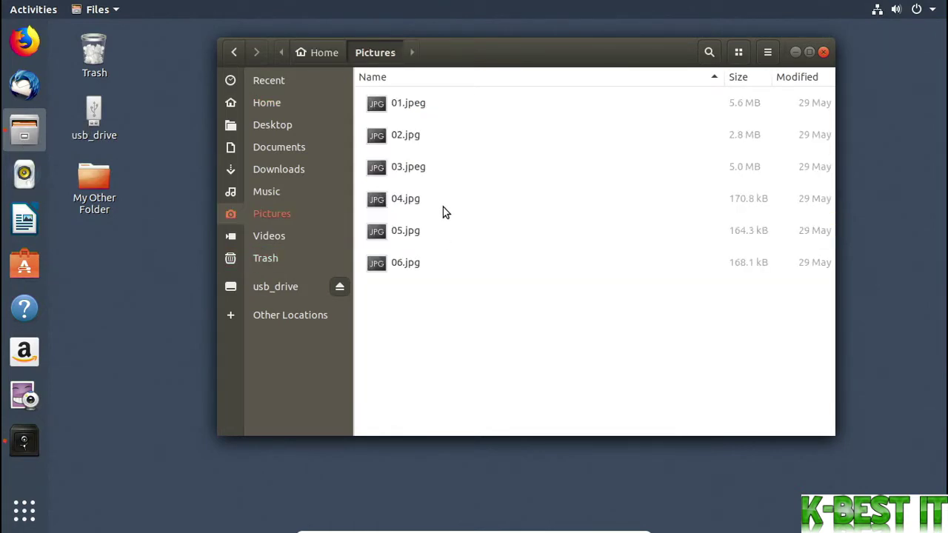
right_click(443, 204)
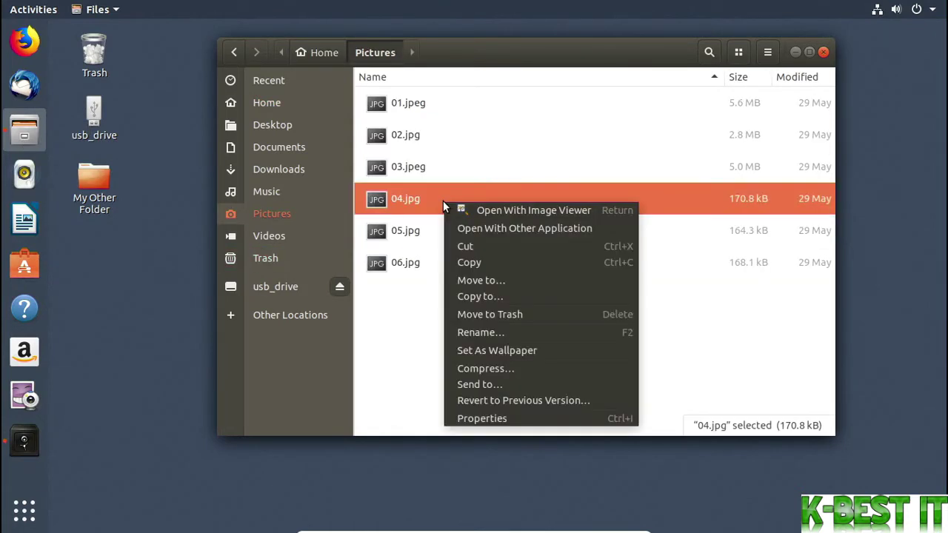
left_click(614, 402)
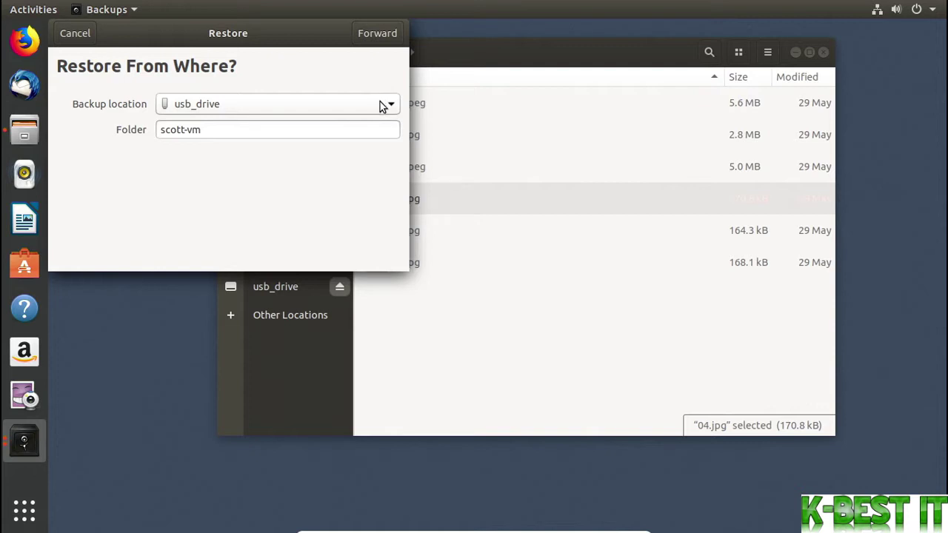
left_click(390, 34)
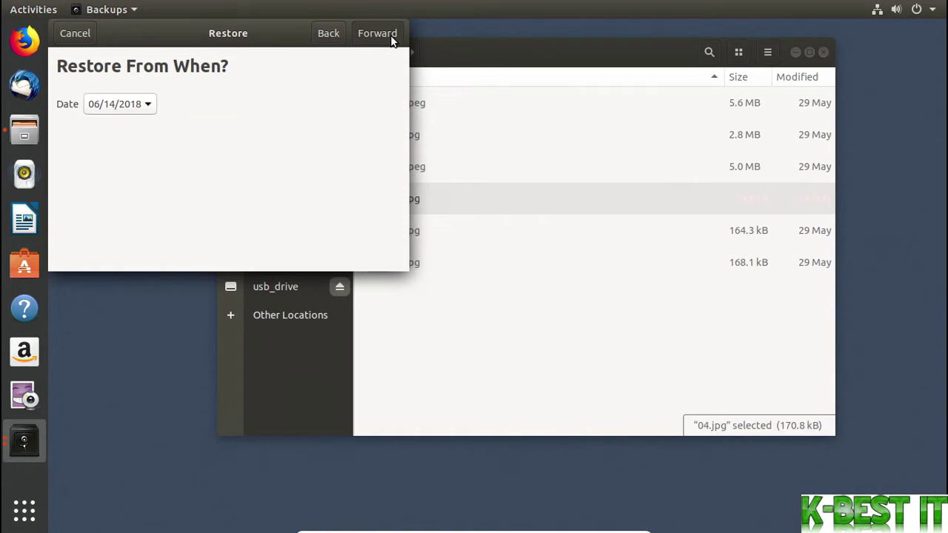
left_click(391, 35)
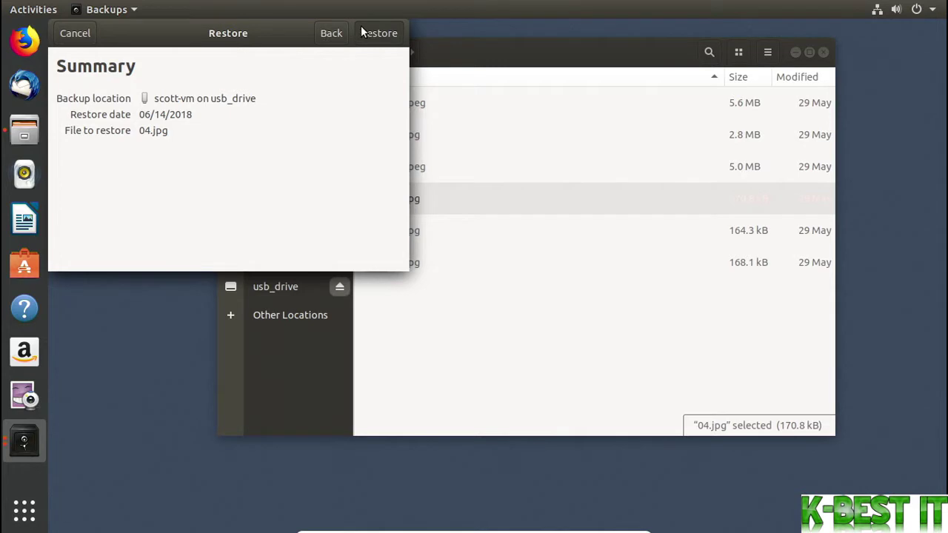
Step: Cancel the 04.jpg revert and delete 05.jpg and 06.jpg from Pictures
left_click(86, 33)
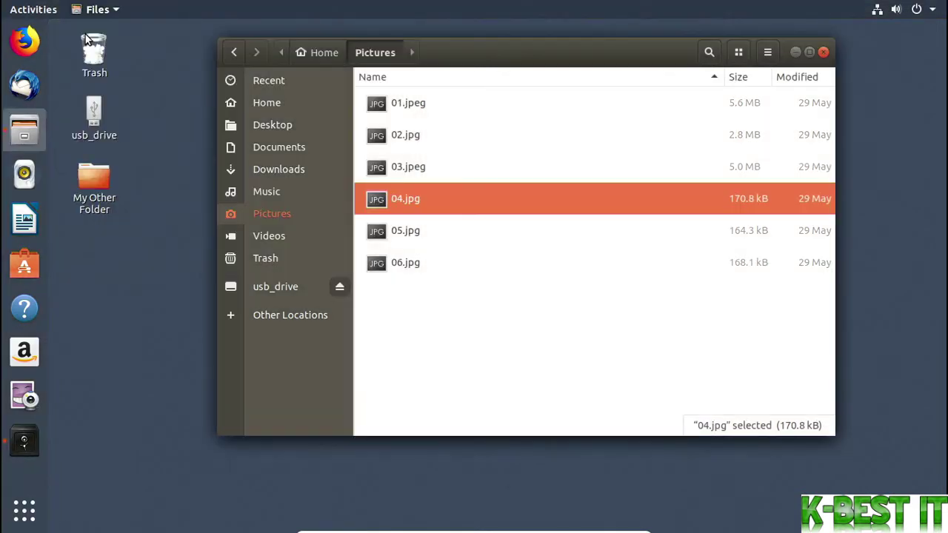
left_click(529, 315)
left_click(436, 231)
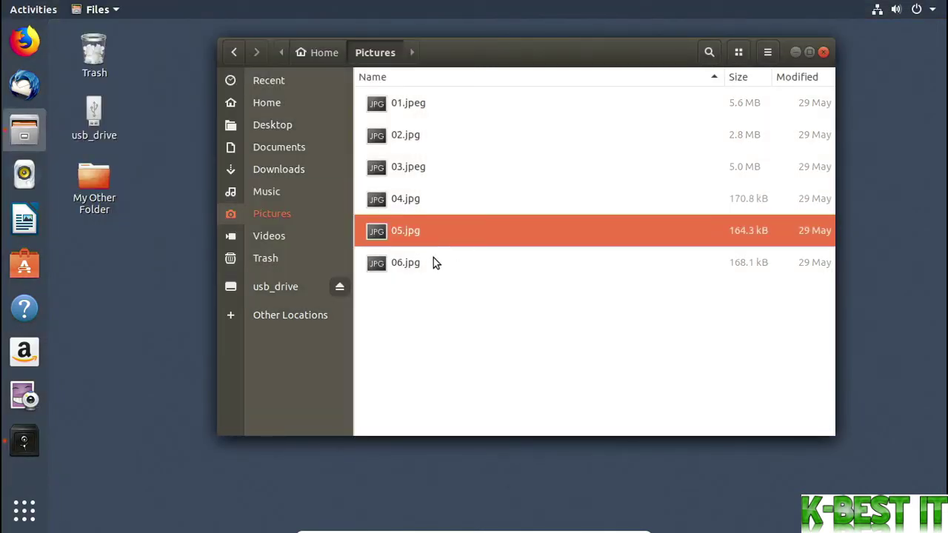
left_click(436, 262, "shift")
right_click(435, 260)
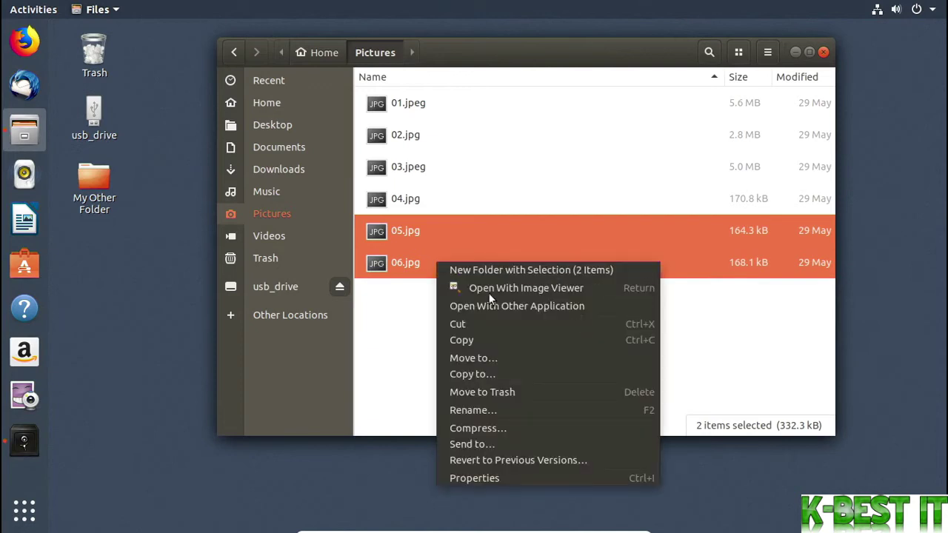
left_click(523, 401)
key("Delete")
left_click(425, 295)
Step: Empty the Trash permanently from the desktop Trash icon
right_click(103, 59)
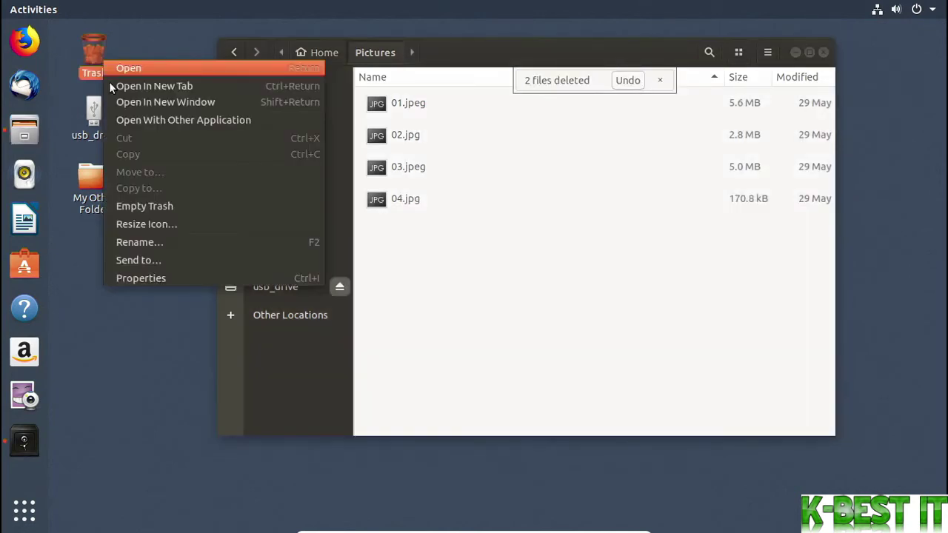
left_click(203, 206)
left_click(550, 306)
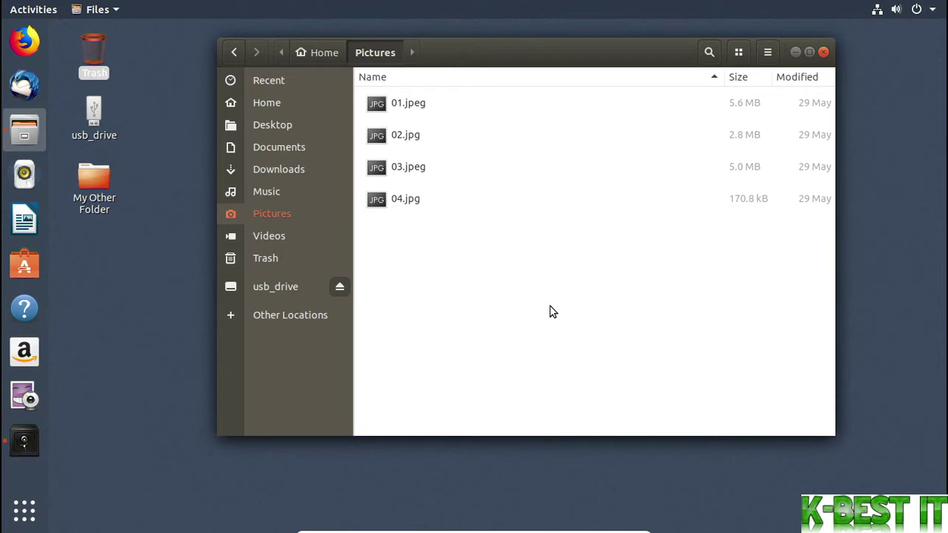
Step: Use Restore Missing Files to restore 05.jpg and 06.jpg, entering the encryption password
right_click(525, 299)
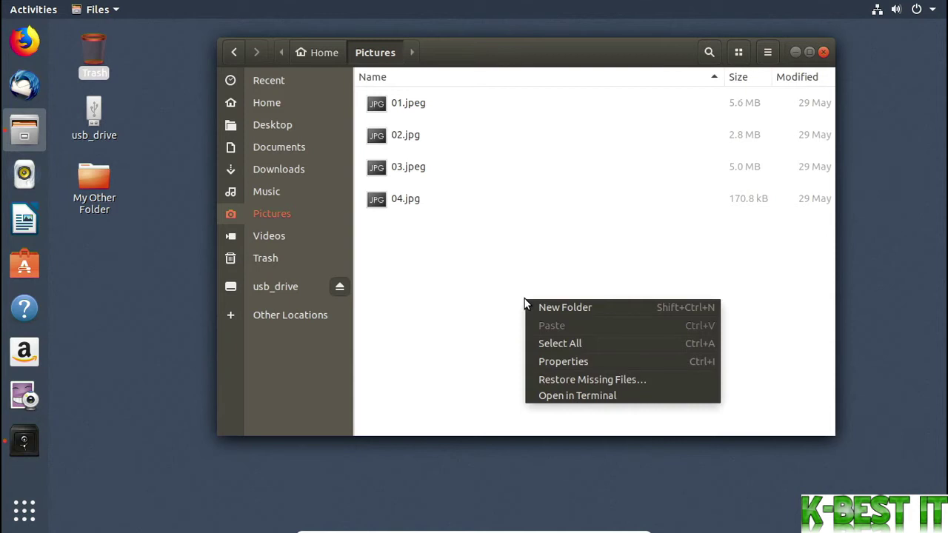
left_click(655, 382)
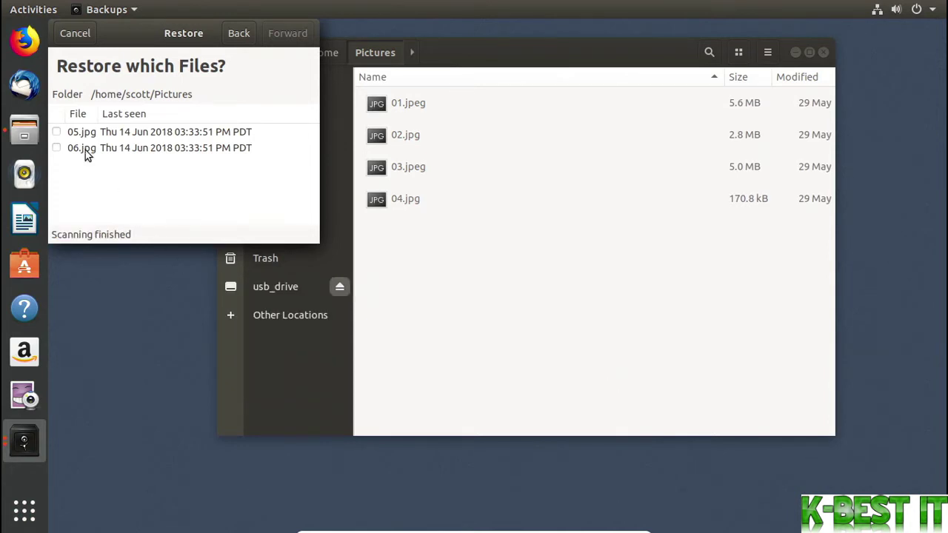
left_click(57, 132)
left_click(56, 148)
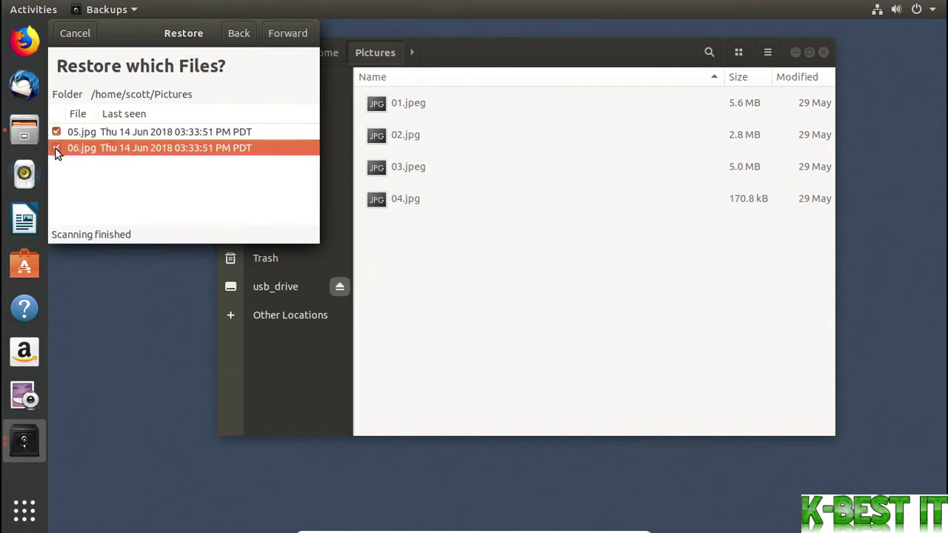
left_click(295, 38)
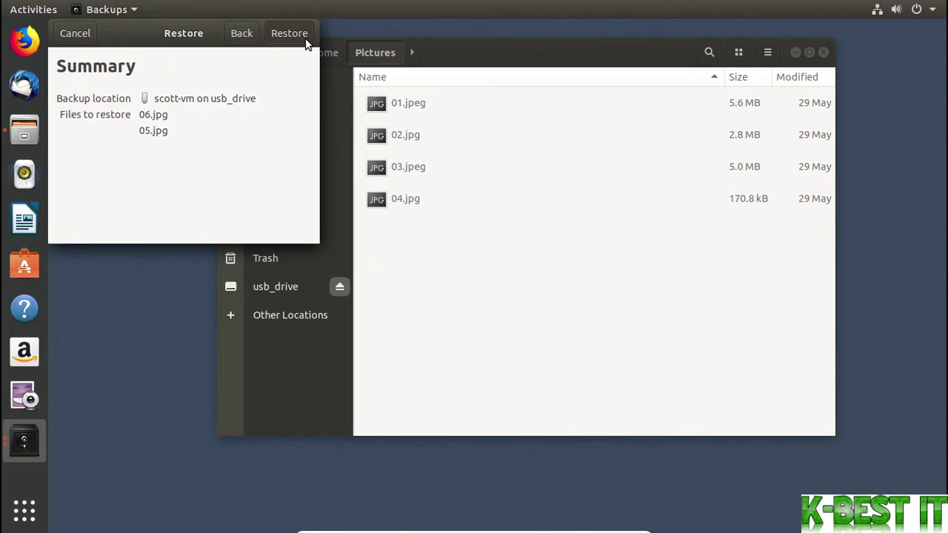
left_click(305, 38)
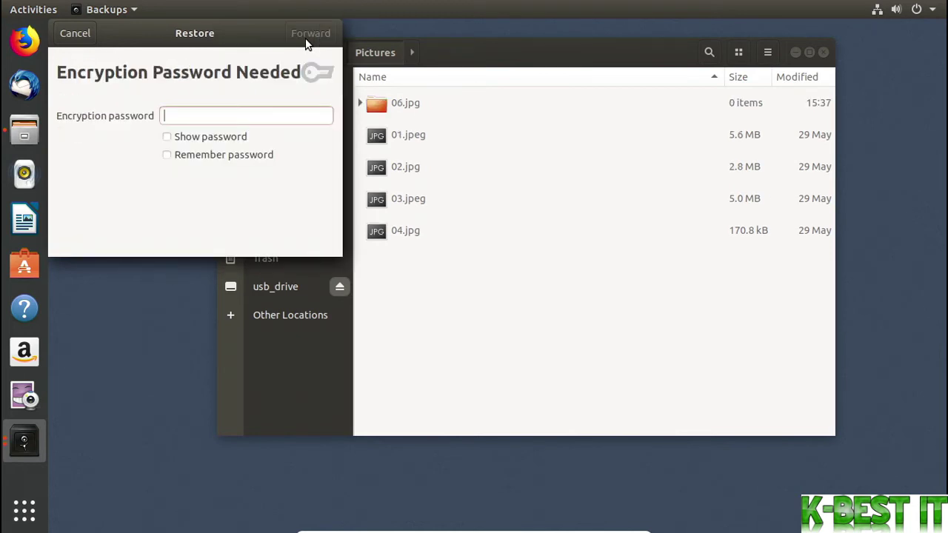
type("*********")
left_click(305, 38)
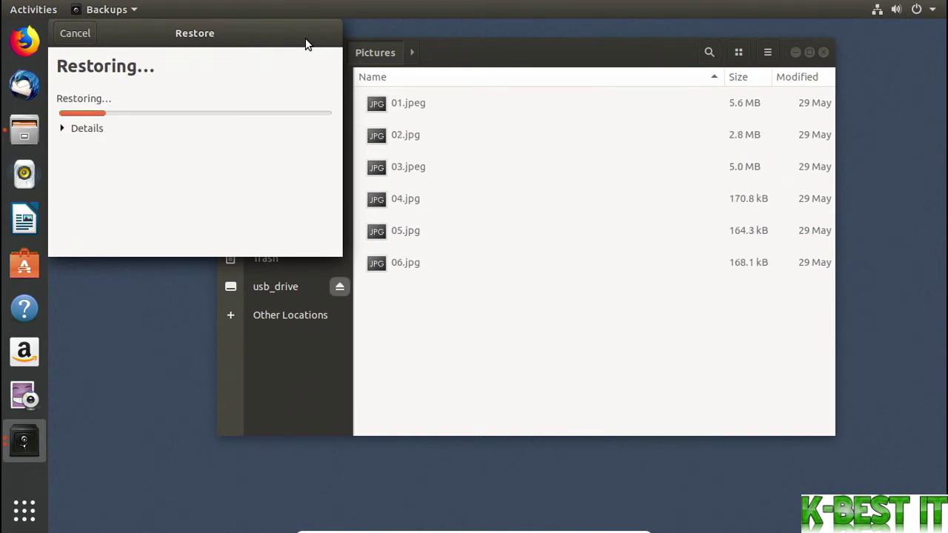
Step: Close the finished restore window and select the restored 05.jpg and 06.jpg
left_click(317, 33)
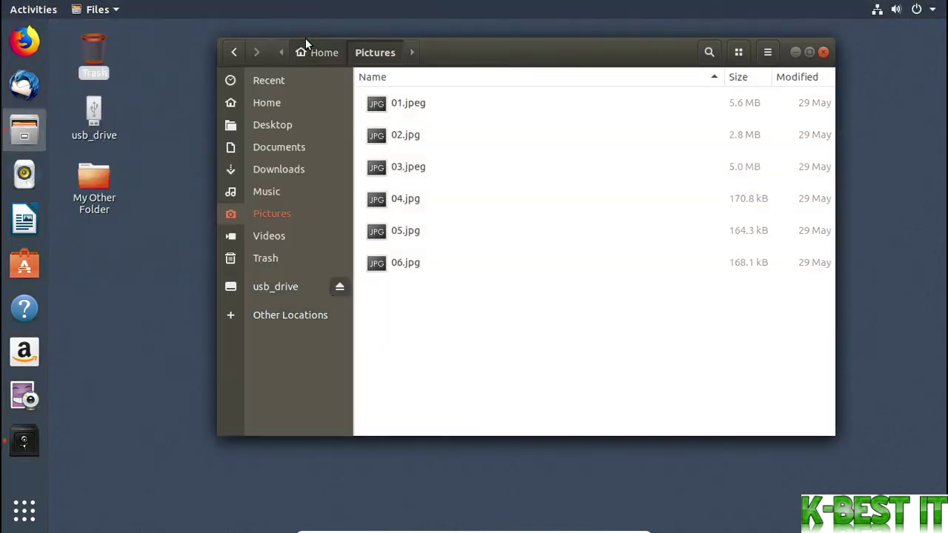
left_click(427, 235)
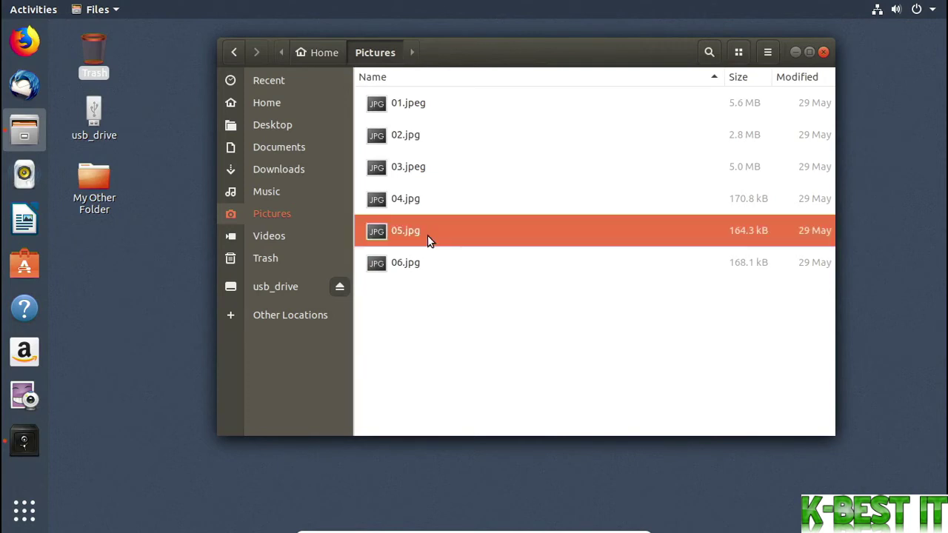
left_click(443, 258, "shift")
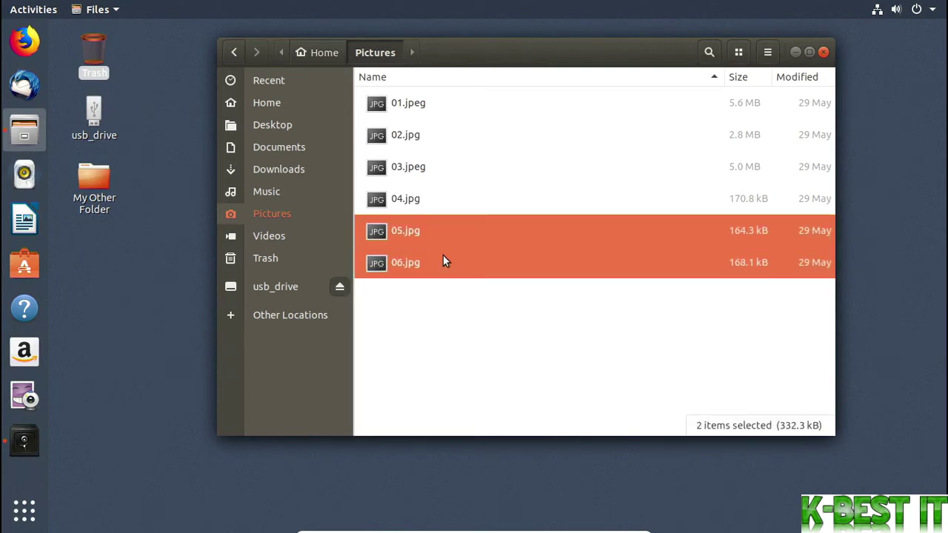